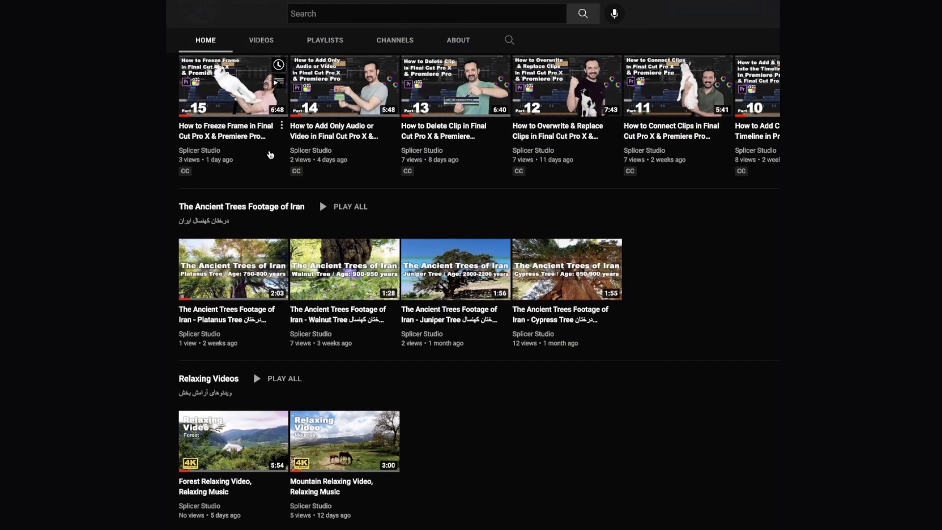
# - Open the full Final Cut Pro X and Premiere beginner training session playlist from the channel's playlists and browse its videos
pyautogui.scroll(1, 270, 155)
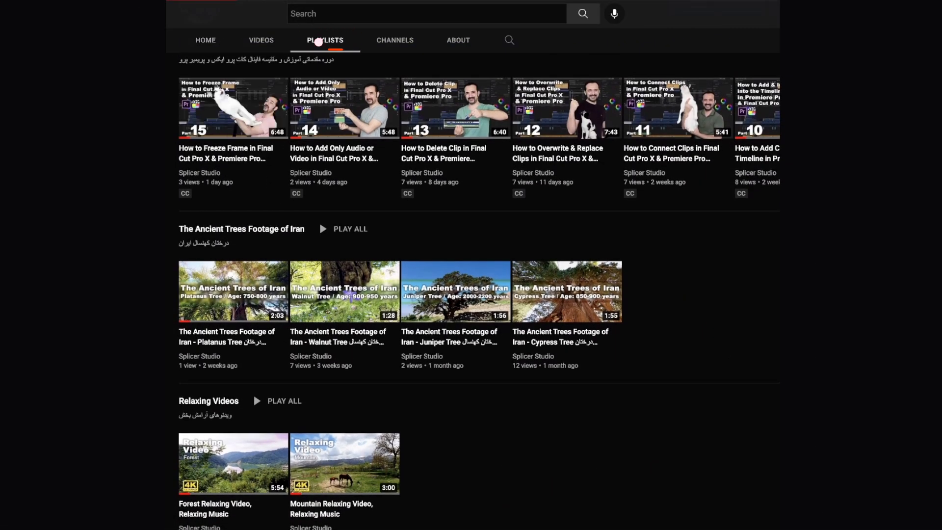
pyautogui.click(318, 41)
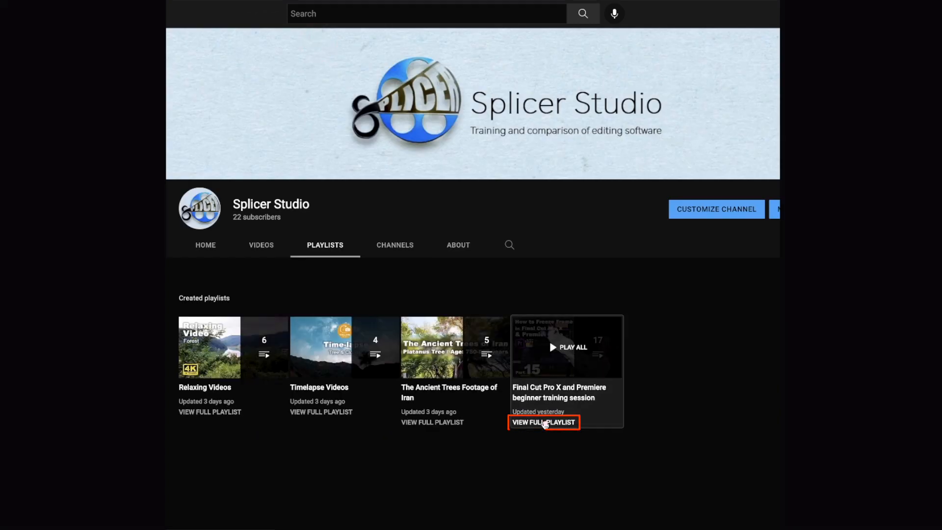
pyautogui.click(545, 425)
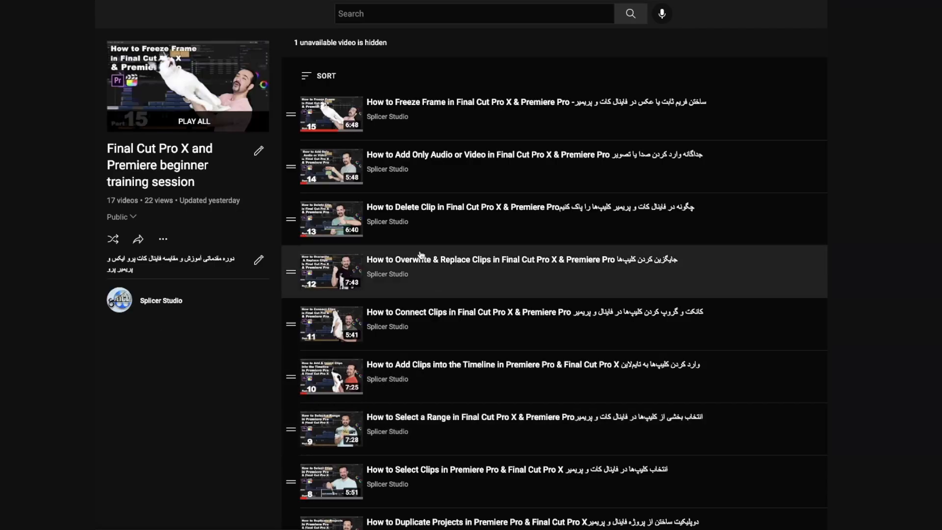
pyautogui.scroll(-5, 390, 155)
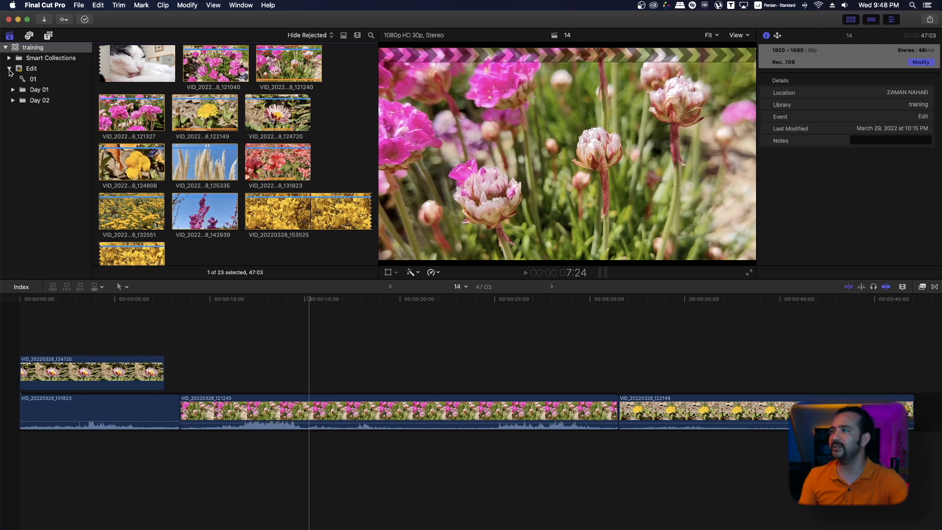
# - Switch to Final Cut Pro and connect clip VID_20220328_121327 above the main storyline at about 00:00:10:22
pyautogui.click(12, 121)
pyautogui.moveTo(134, 118); pyautogui.dragTo(226, 360)
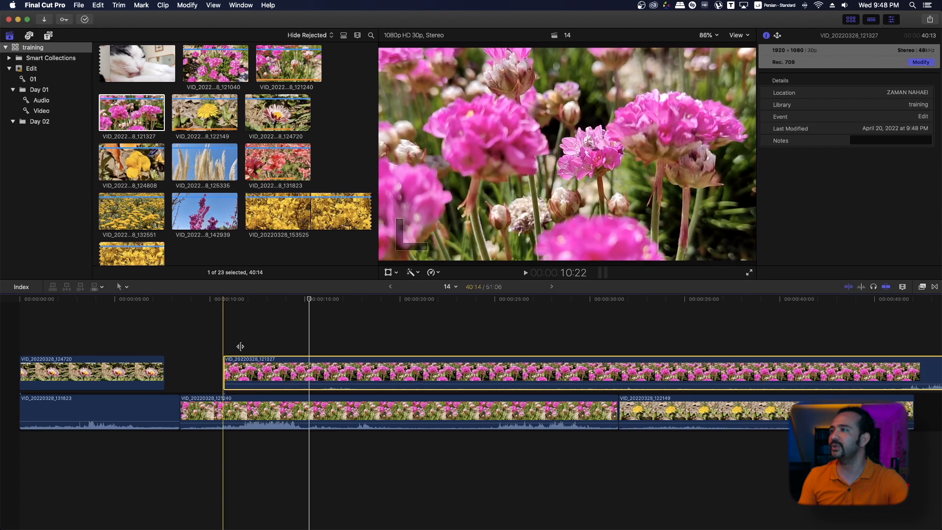
pyautogui.click(127, 287)
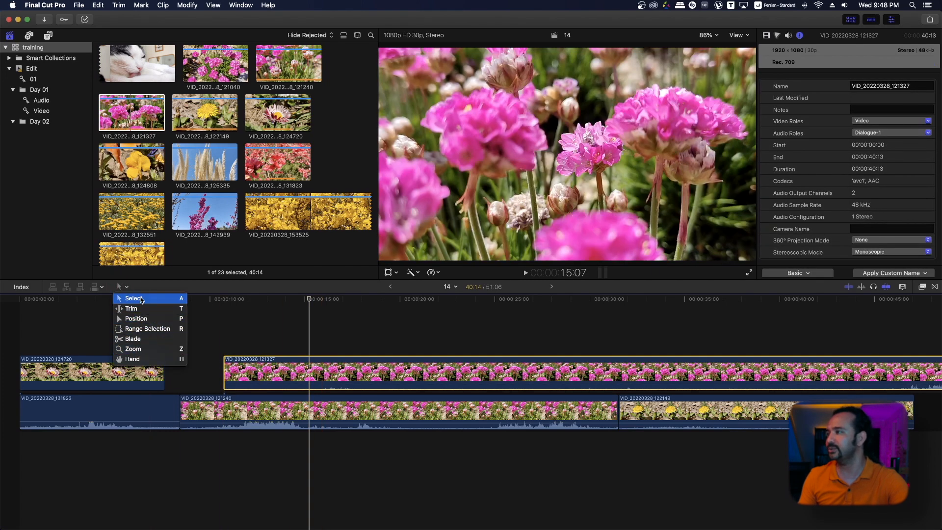
pyautogui.click(134, 339)
pyautogui.press('super+minus')
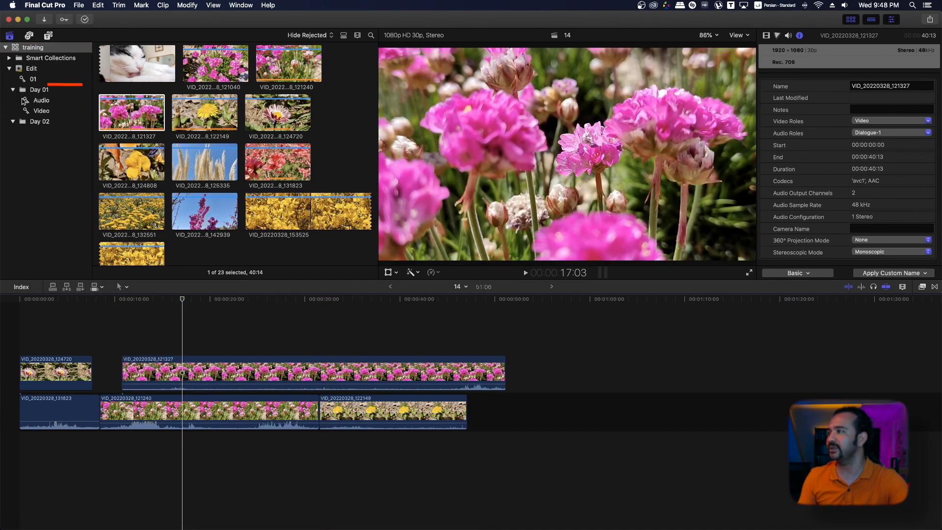
# - Show the Edit event, select timeline clip VID_20220328_121240, and expand the Dialogue role's subrole lanes in the timeline index
pyautogui.click(32, 69)
pyautogui.moveTo(161, 417)
pyautogui.mouseDown()
pyautogui.moveTo(265, 400)
pyautogui.moveTo(162, 412)
pyautogui.mouseUp()
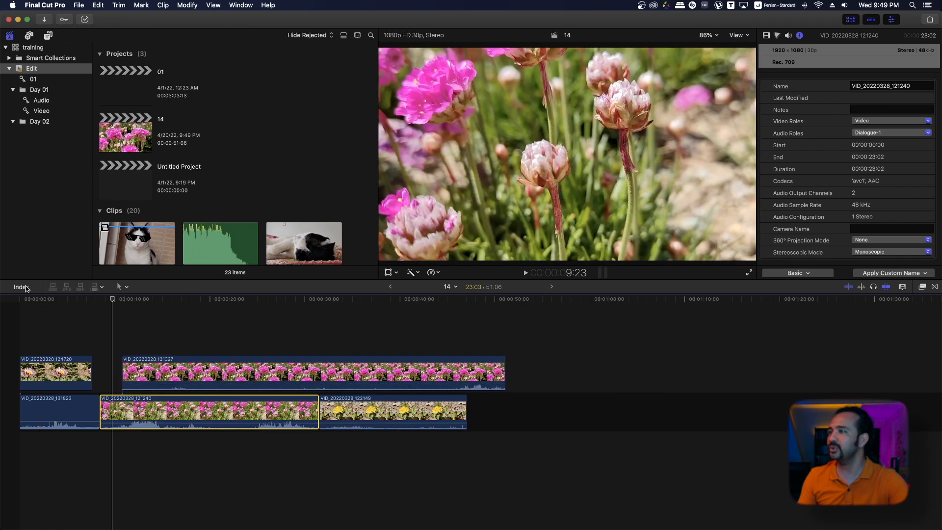
pyautogui.click(26, 288)
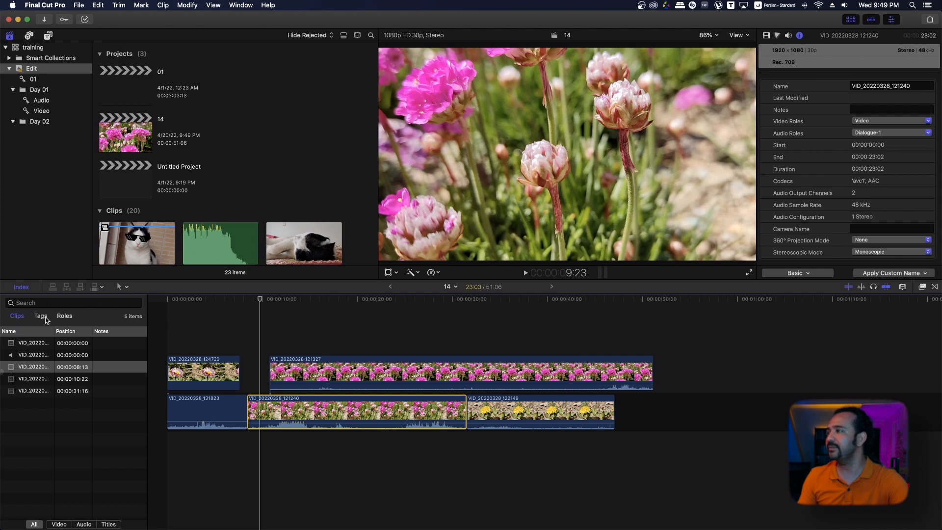
pyautogui.click(45, 318)
pyautogui.click(64, 316)
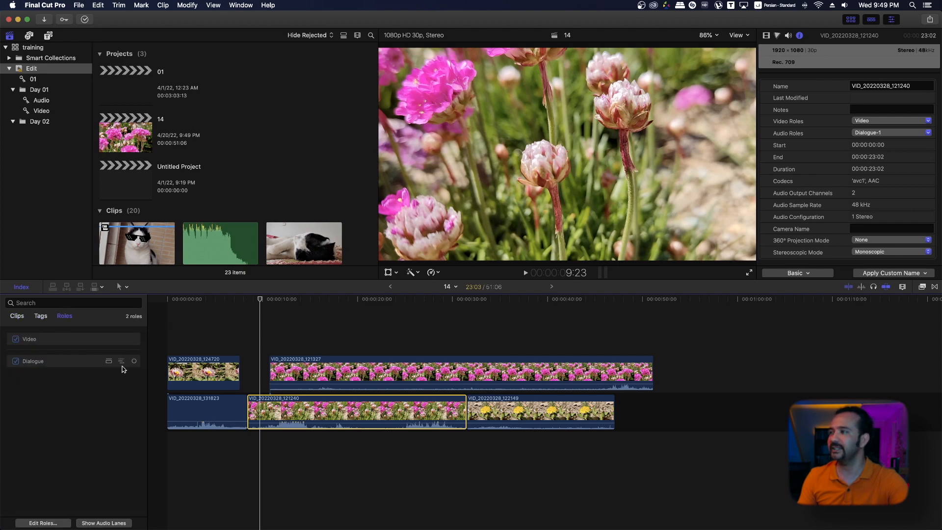
pyautogui.click(121, 363)
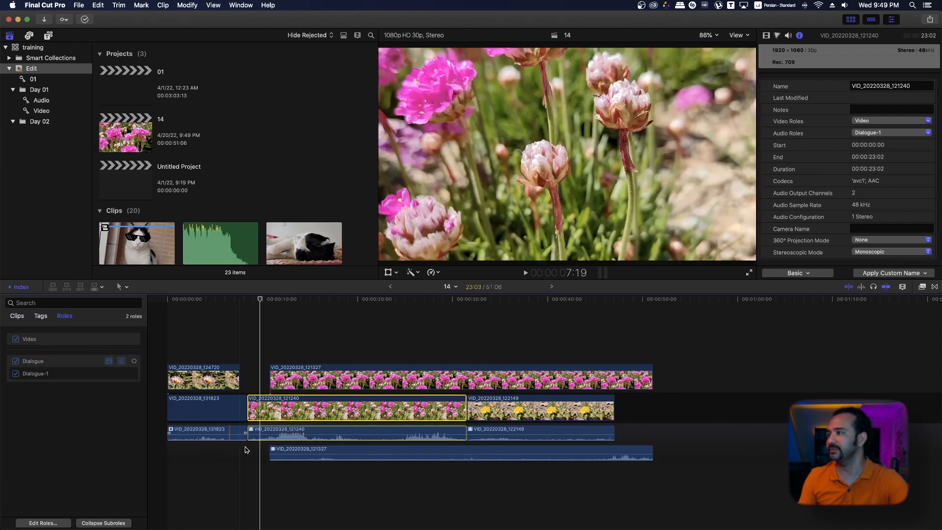
# - Examine the browser's clip appearance and rating filter options, and reveal its clip search field
pyautogui.click(358, 34)
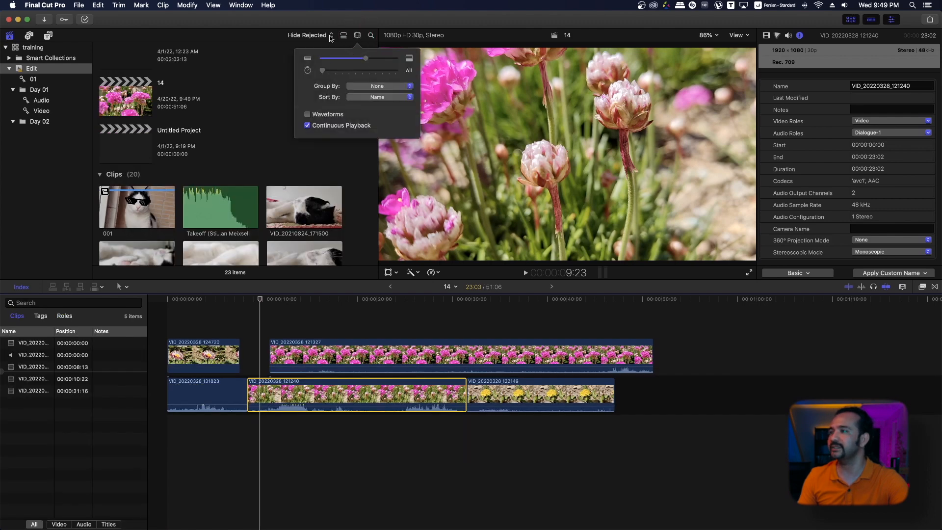
pyautogui.click(330, 38)
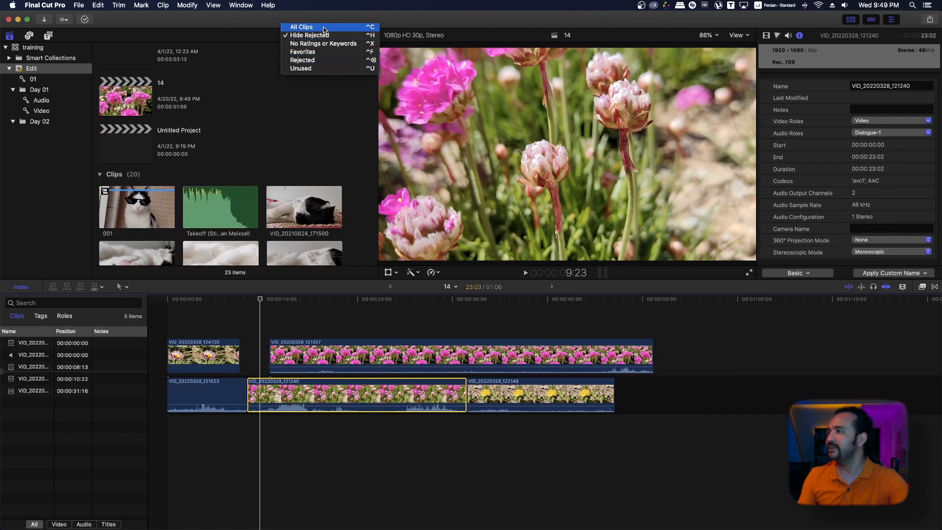
pyautogui.click(299, 112)
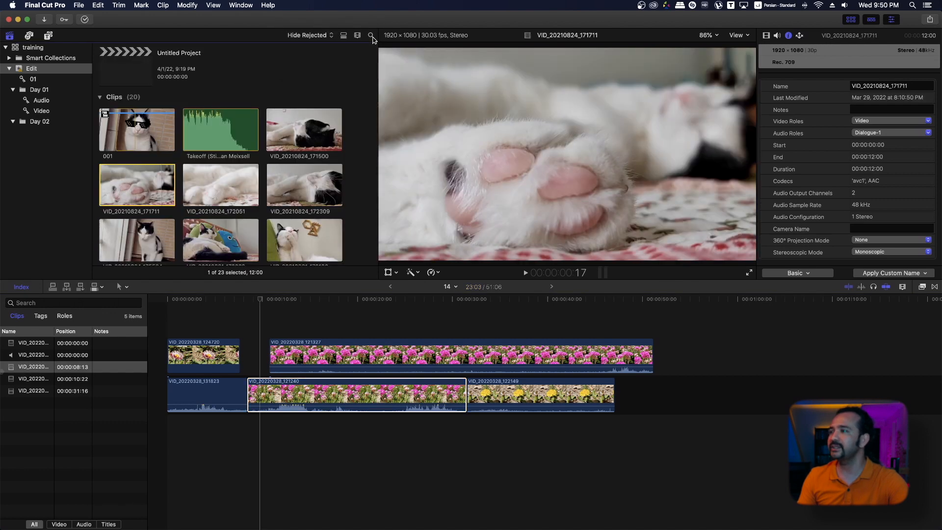
pyautogui.click(372, 37)
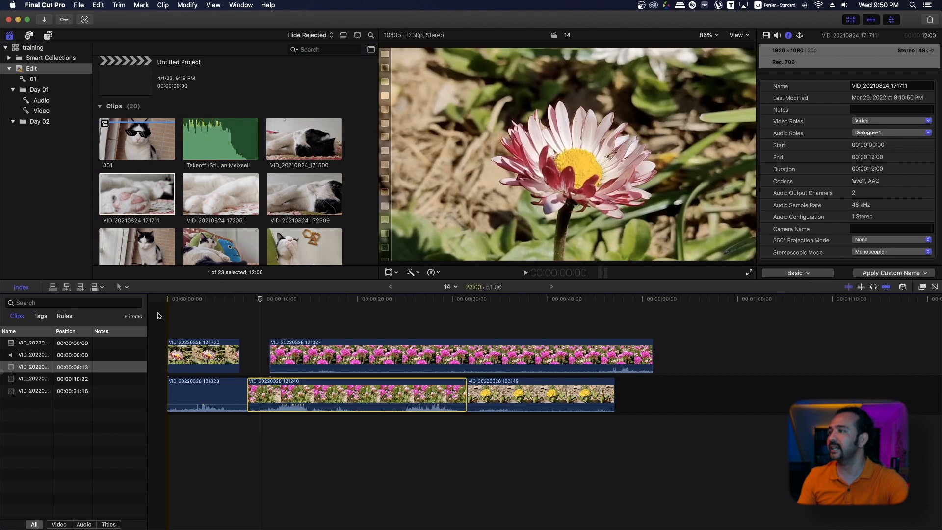
# - Review the available timeline editing tools and the timeline index's tags, roles and clips lists
pyautogui.click(126, 286)
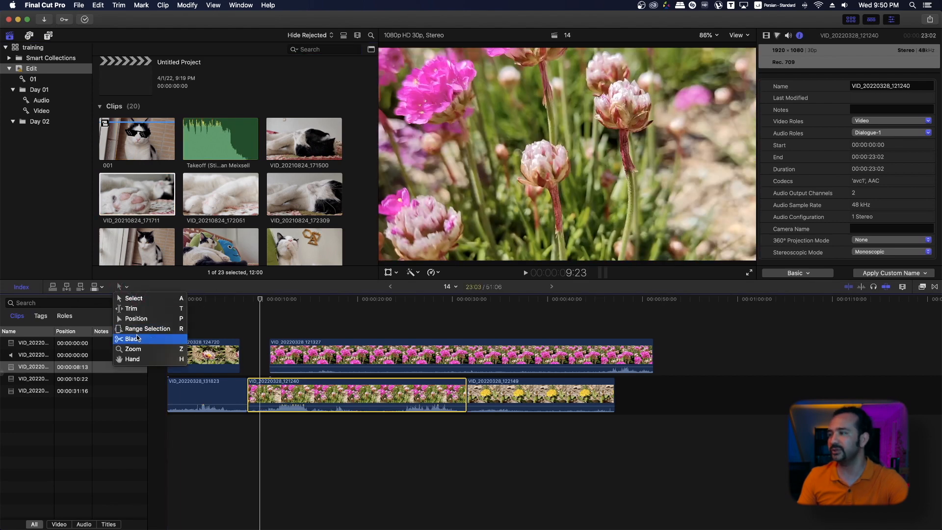
pyautogui.click(141, 288)
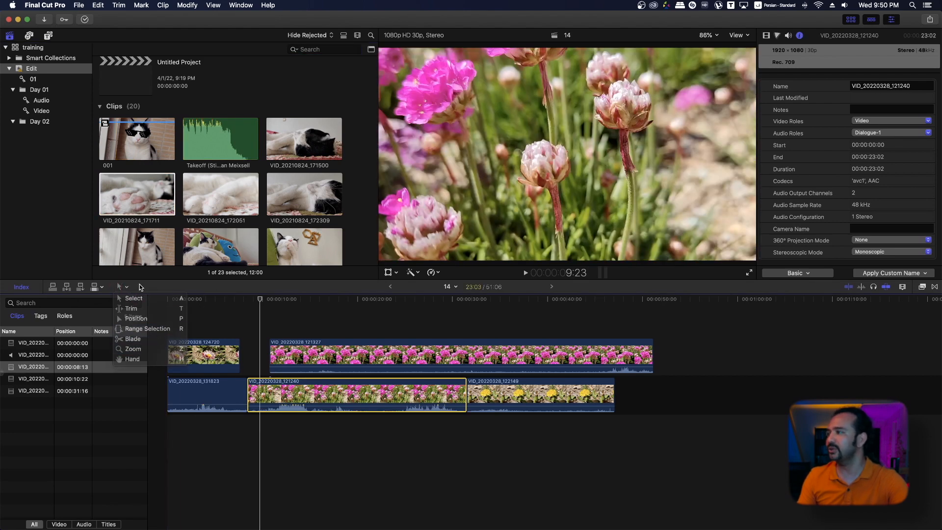
pyautogui.click(38, 316)
pyautogui.click(65, 316)
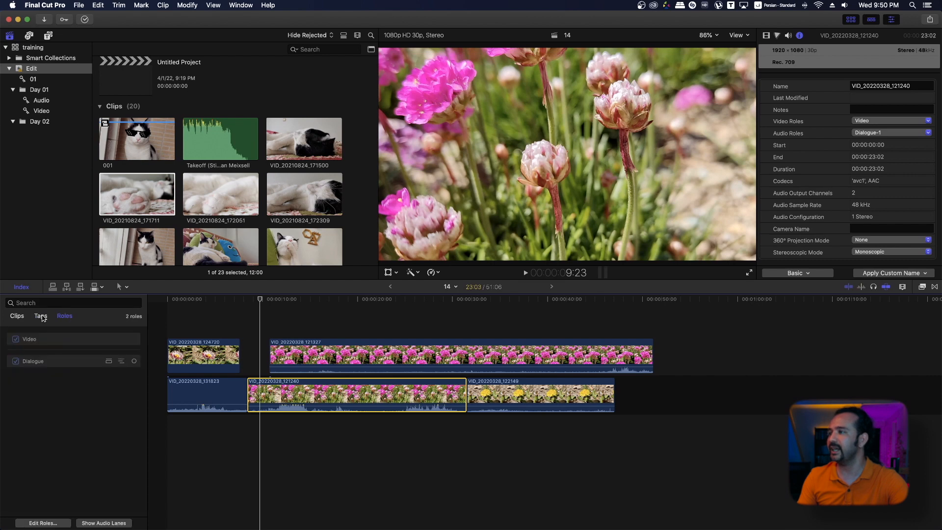
pyautogui.click(17, 316)
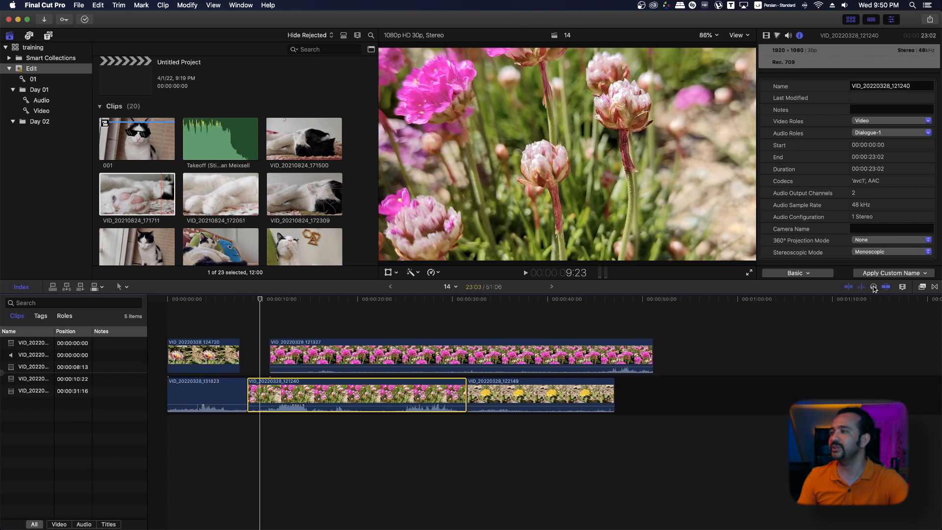
# - Try soloing clip VID_20220328_121240 and add the Glitch Transition to both ends of connected clip VID_20220328_121327
pyautogui.click(874, 288)
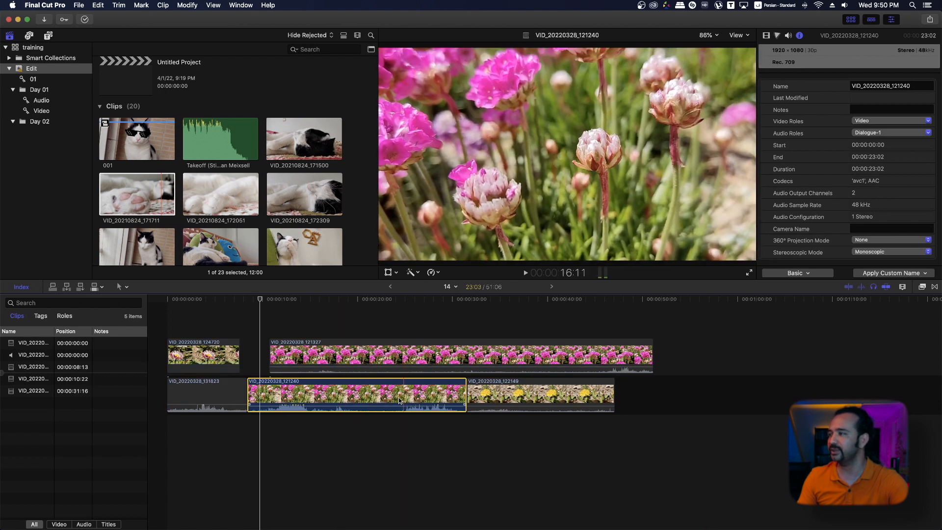
pyautogui.click(922, 286)
pyautogui.click(935, 287)
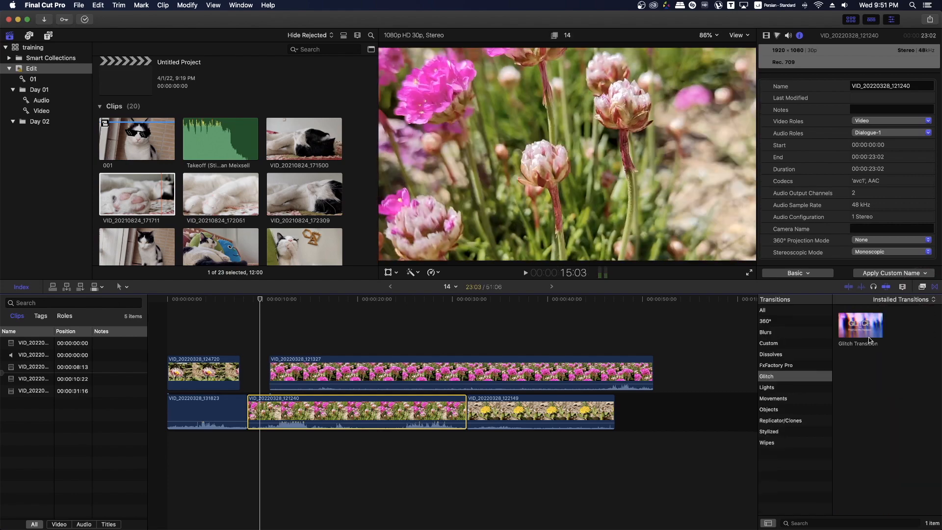
pyautogui.moveTo(870, 339); pyautogui.dragTo(284, 381)
# - Activate Transform for clip VID_20220328_121240 and set its overall scale to 117%
pyautogui.click(397, 272)
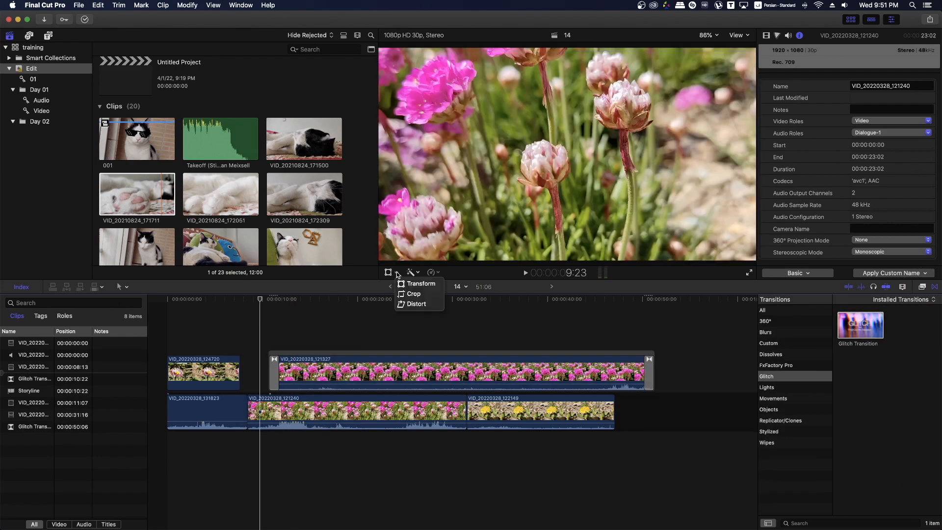
pyautogui.click(421, 284)
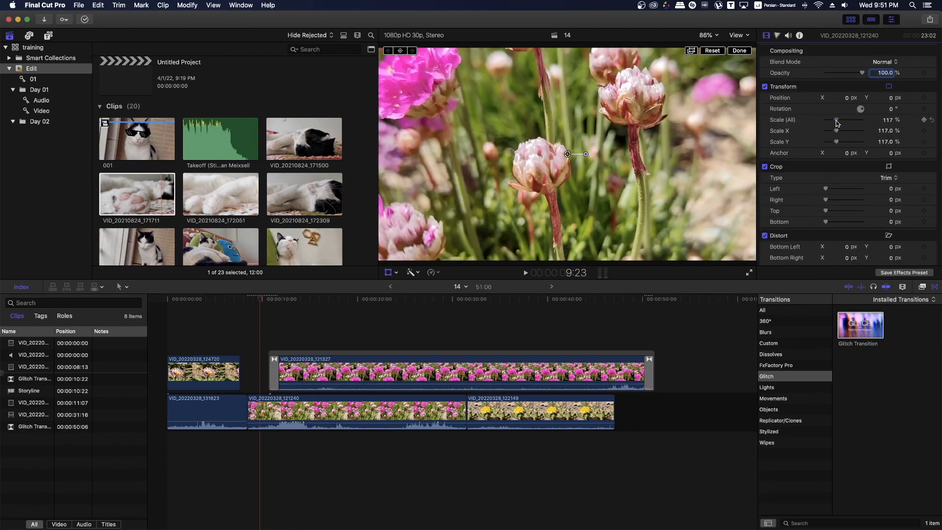
# - Switch to English text input and add an English iTT caption reading "hello" at 00:00:09:23
pyautogui.hotkey('ctrl', 'space')
pyautogui.hotkey('alt', 'c')
pyautogui.write('hell')
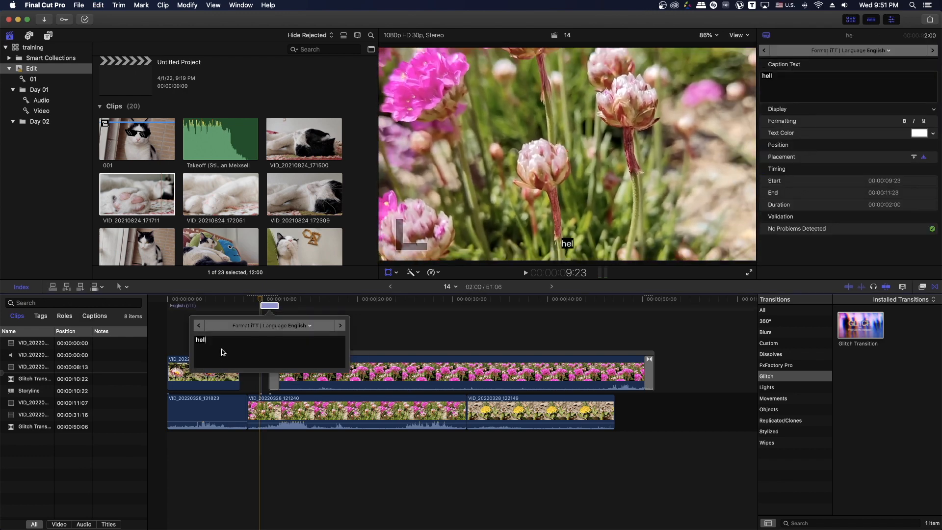
pyautogui.write('o')
# - Place the Basic 3D title above clip VID_20220328_121327 at about 00:00:17:15 and preview it at 00:00:19:03
pyautogui.click(30, 59)
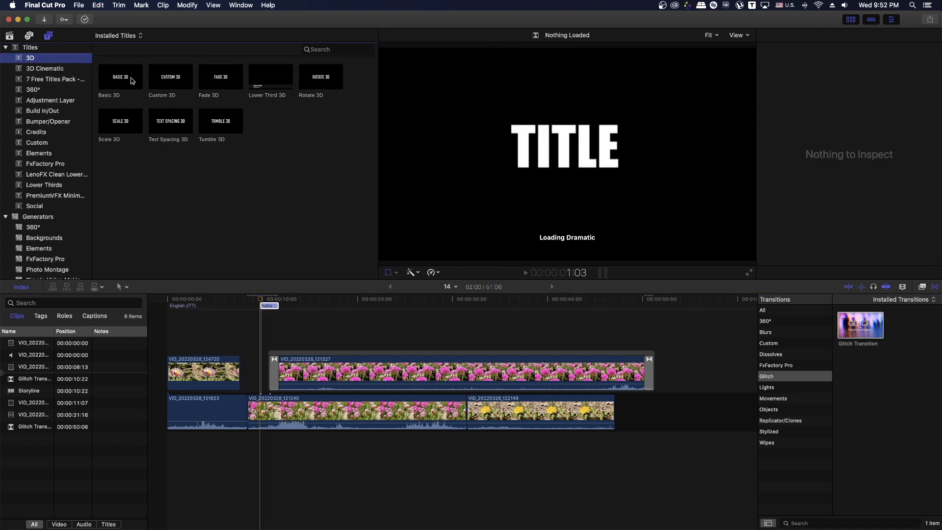
pyautogui.moveTo(131, 80); pyautogui.dragTo(336, 342)
pyautogui.click(349, 300)
# - Detach the audio from clip VID_20220328_121240 and apply the Groove Delay effect to the detached audio
pyautogui.click(343, 415)
pyautogui.hotkey('ctrl', 'shift', 's')
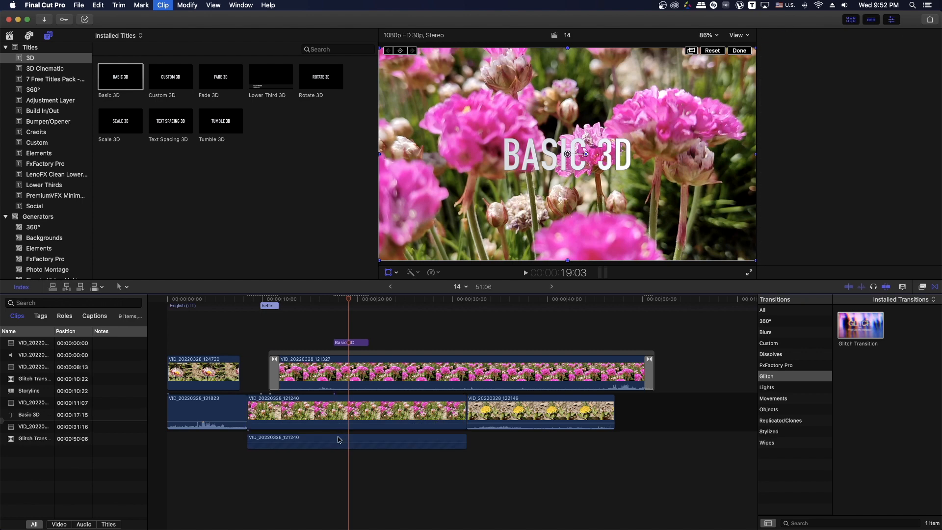
pyautogui.press('super+5')
pyautogui.moveTo(857, 377); pyautogui.dragTo(406, 440)
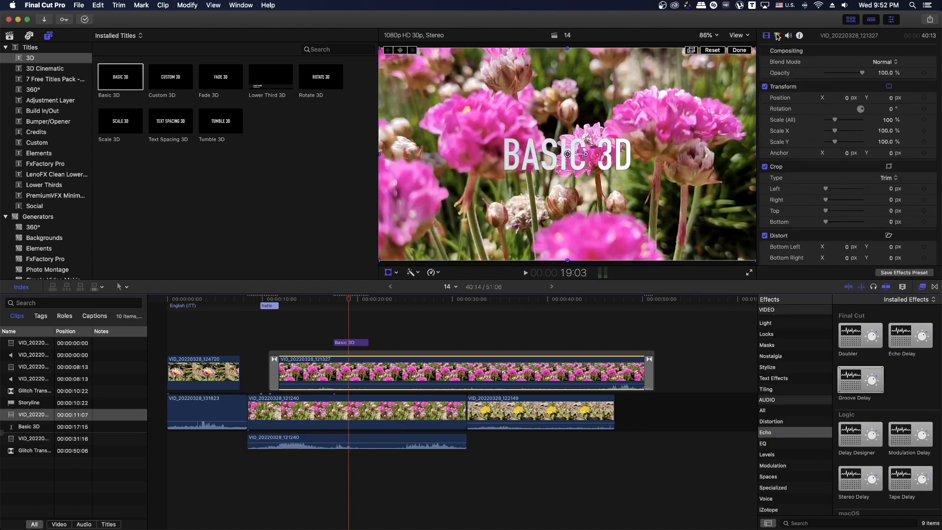
# - Adjust the colour of clip VID_20220328_121327 with a Color Wheels correction
pyautogui.click(777, 36)
pyautogui.moveTo(848, 114); pyautogui.dragTo(883, 107)
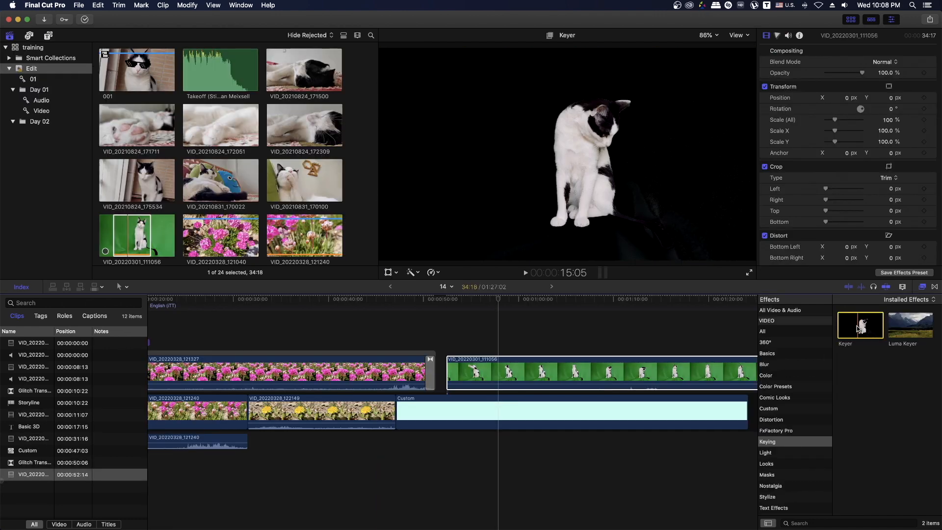
# - Apply the Keyer effect to green-screen clip VID_20220301_111056 and expand its Color Selection controls
pyautogui.moveTo(860, 325); pyautogui.dragTo(546, 369)
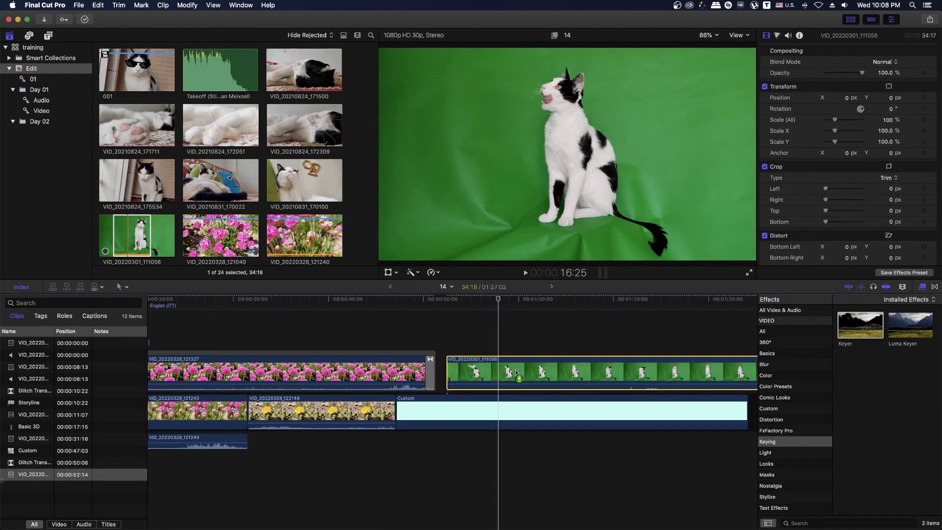
pyautogui.click(766, 200)
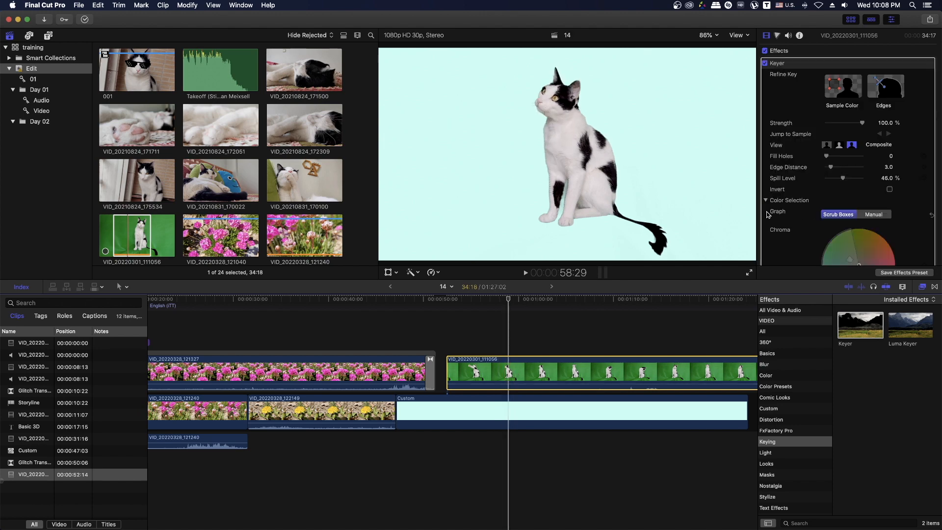
pyautogui.scroll(-4, 768, 204)
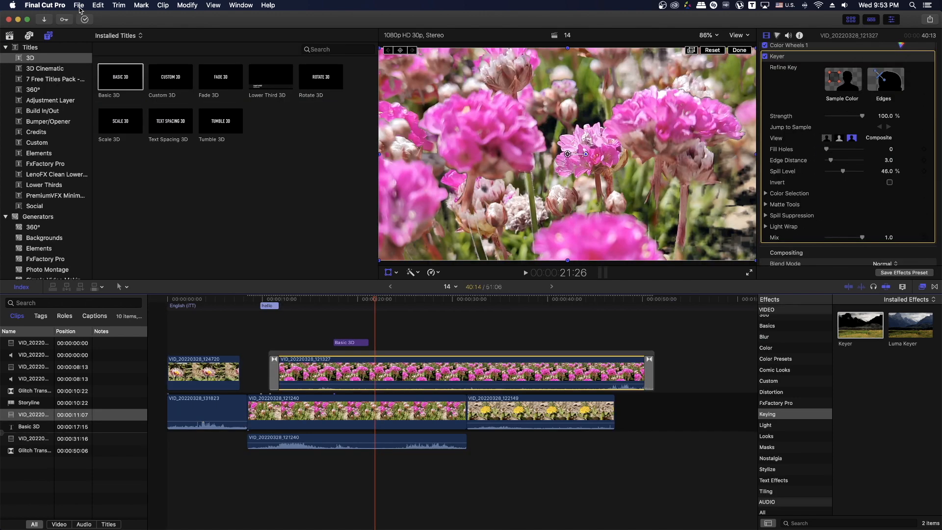
# - Examine the library, import, export and share options available for project 14
pyautogui.click(79, 6)
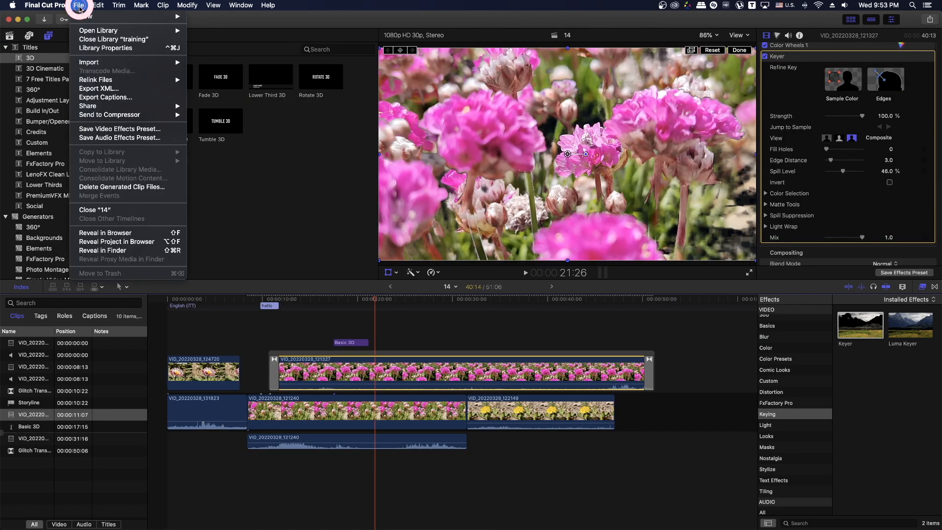
pyautogui.click(930, 19)
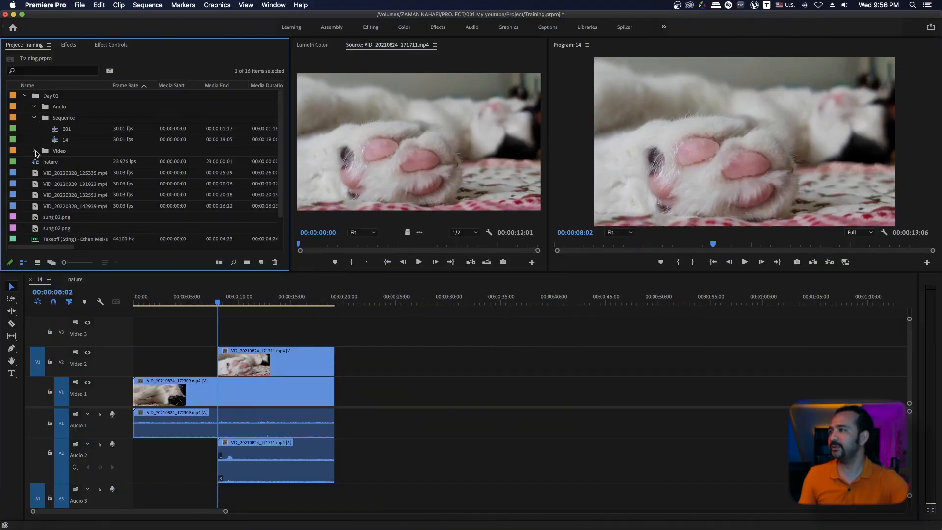
# - Switch to Premiere Pro, open VID_20210824_172309.mp4 from the Video bin in the Source monitor and scrub to about 00:00:18:26
pyautogui.click(34, 151)
pyautogui.doubleClick(58, 164)
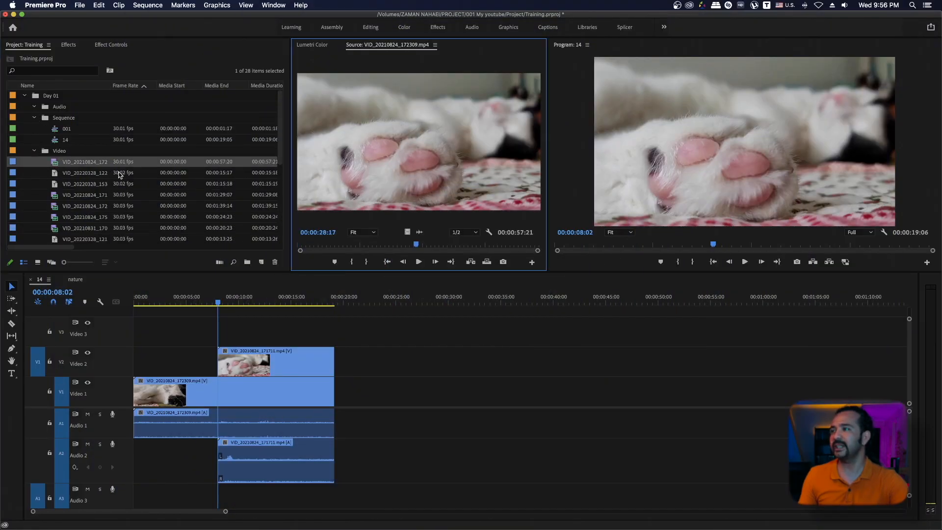
pyautogui.click(439, 246)
pyautogui.moveTo(441, 246); pyautogui.dragTo(376, 245)
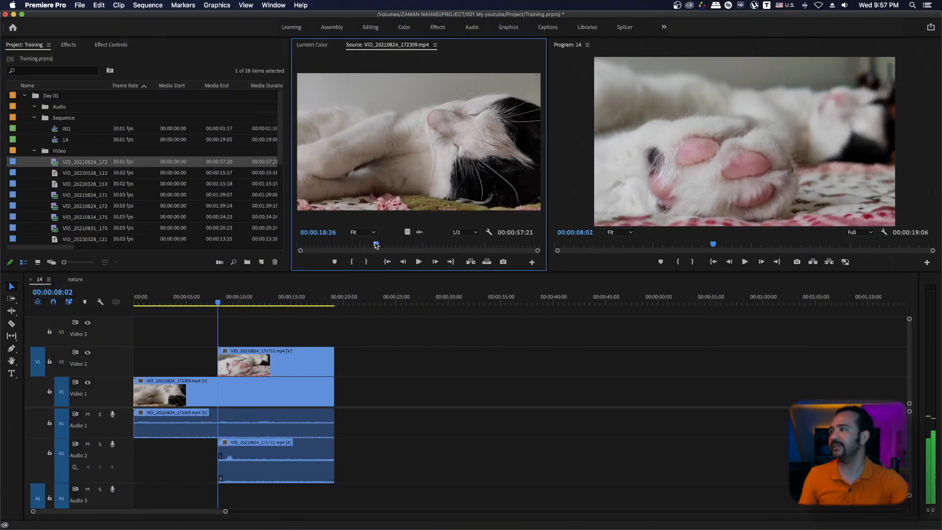
# - Append a source excerpt from about 00:00:18:26 to 00:00:30:04 after the Video 1 clip and play sequence 14 from 00:00:15:00
pyautogui.press('i')
pyautogui.click(423, 244)
pyautogui.press('o')
pyautogui.moveTo(401, 161); pyautogui.dragTo(348, 385)
pyautogui.moveTo(396, 303); pyautogui.dragTo(291, 307)
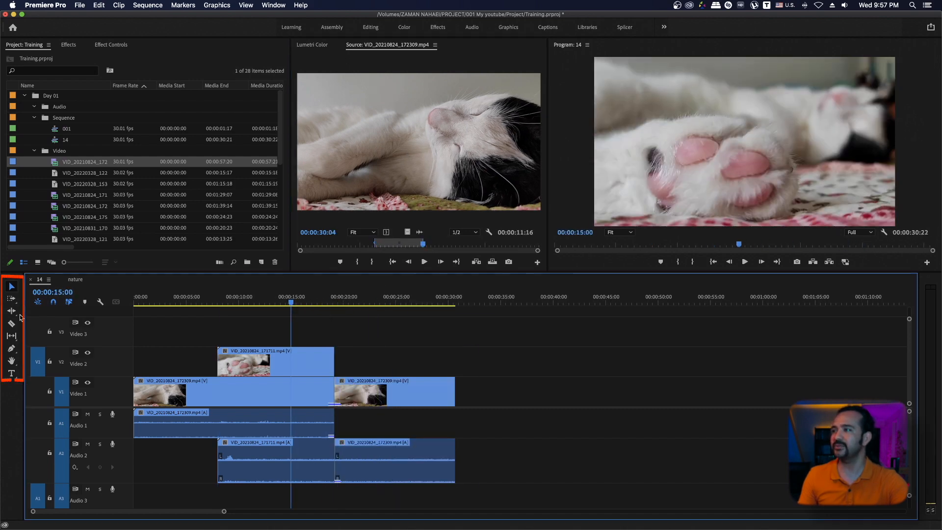
pyautogui.press('space')
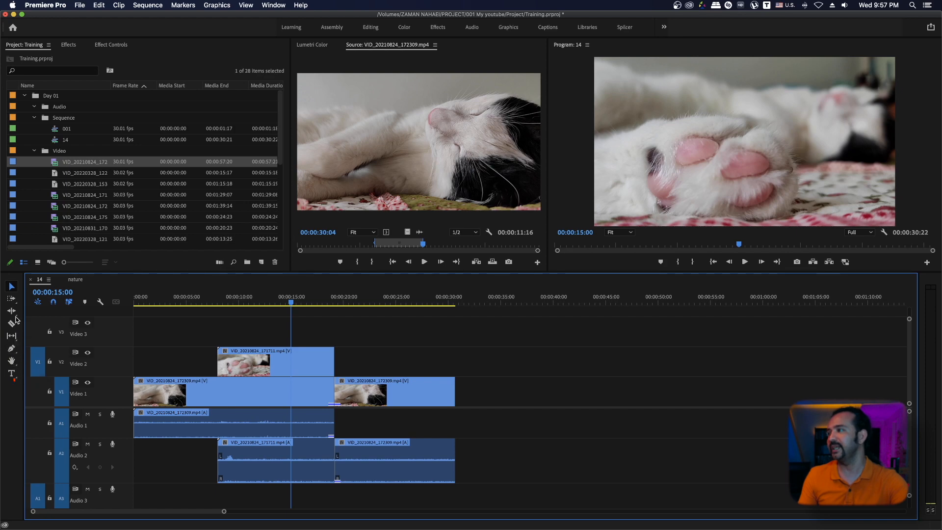
# - Collapse the Day 01 bin and show the project items as icons, view the sort options, and activate the Ripple Edit tool
pyautogui.click(24, 97)
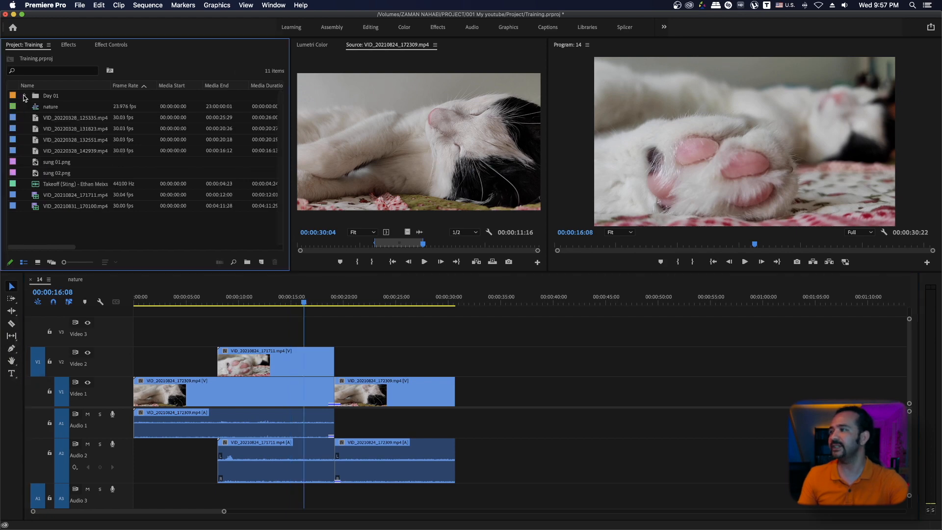
pyautogui.click(37, 262)
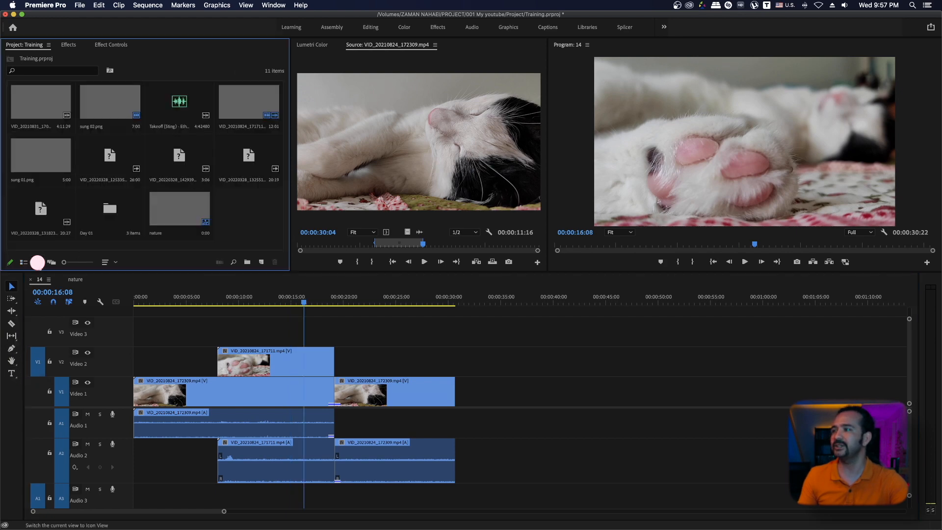
pyautogui.click(116, 265)
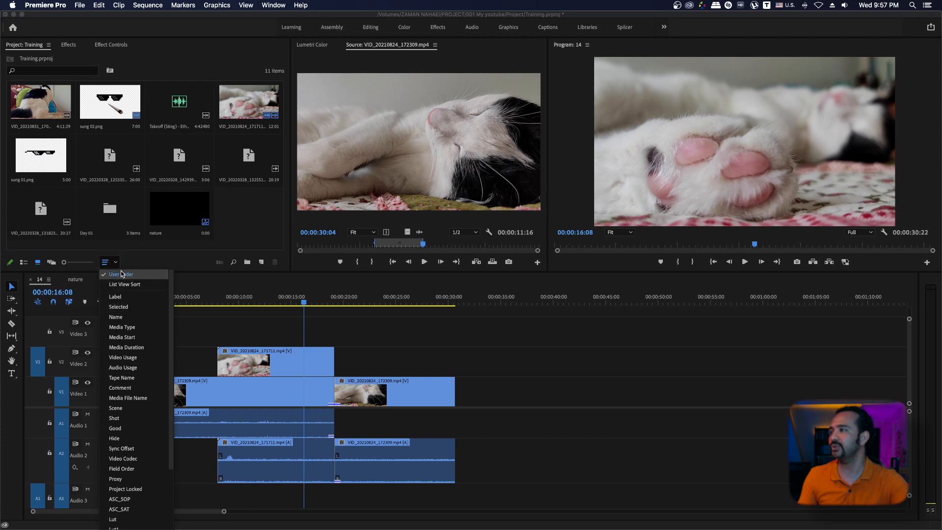
pyautogui.click(12, 312)
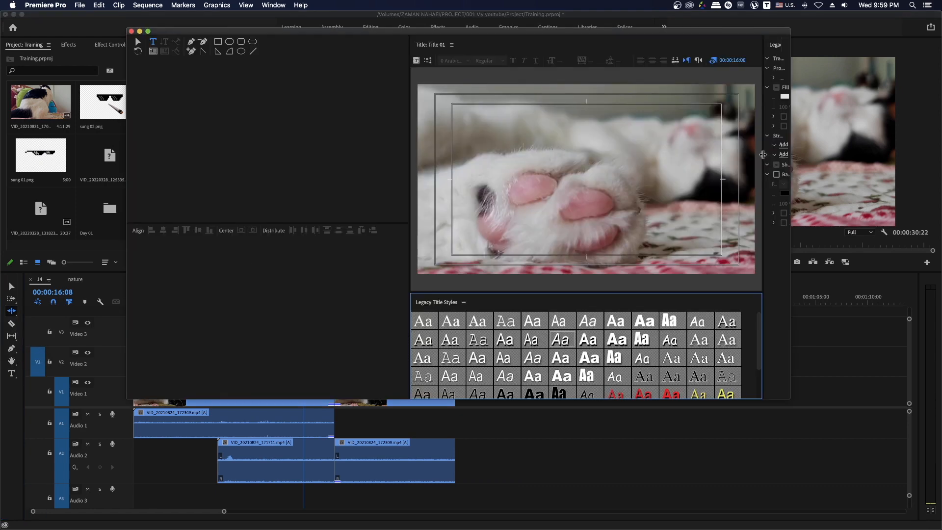
# - Widen the properties area of the Title 01 legacy title window and create a new Subtitle caption track in sequence 14
pyautogui.moveTo(763, 155); pyautogui.dragTo(625, 161)
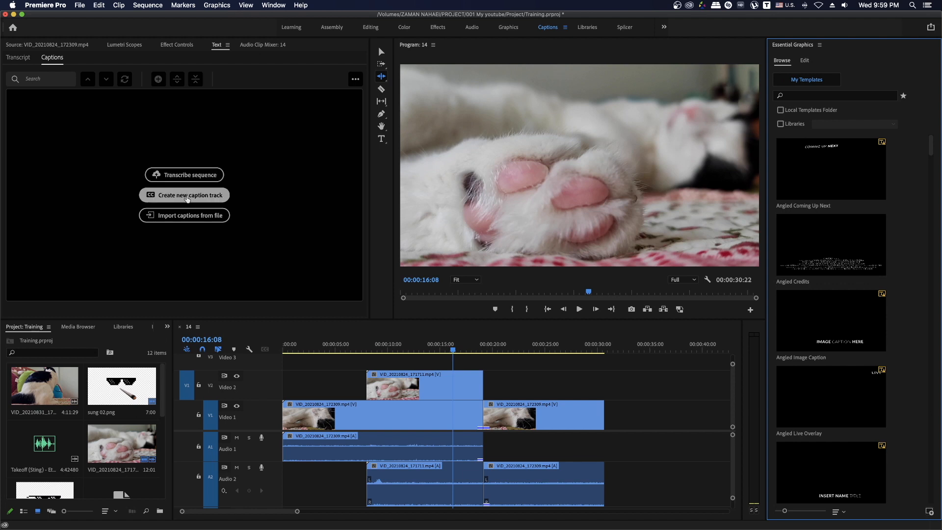
pyautogui.click(199, 197)
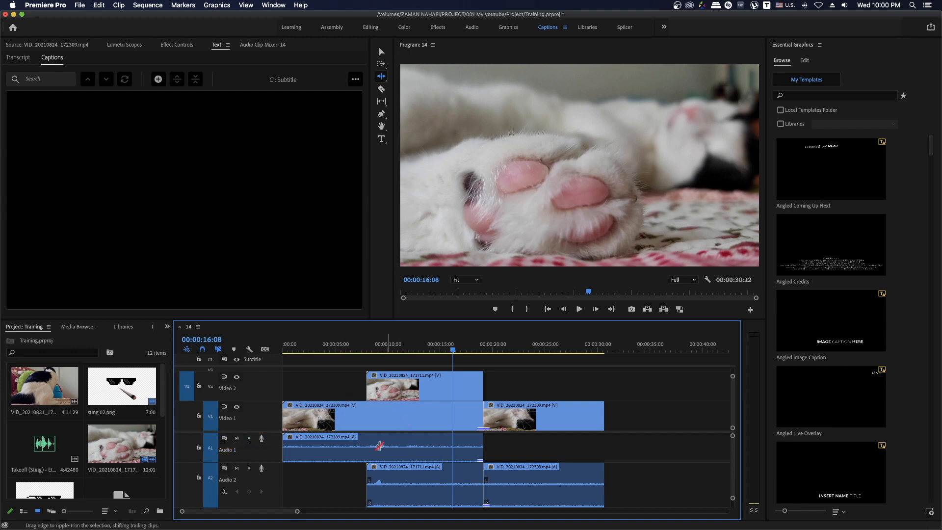
# - Apply the first Blur & Sharpen effect to the Video 2 clip and Studio Reverb to the VID_20210824_172309 clip on Audio 1
pyautogui.press('-')
pyautogui.press('-')
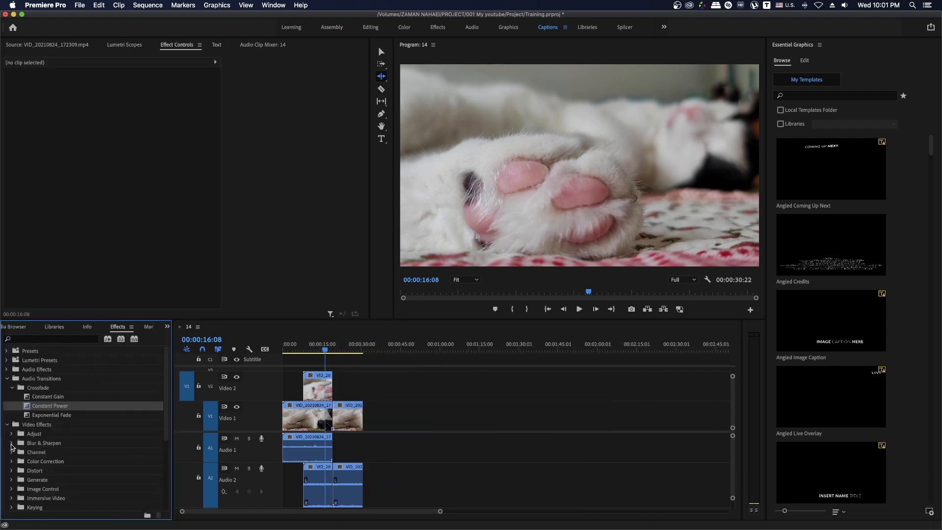
pyautogui.click(11, 443)
pyautogui.moveTo(28, 452); pyautogui.dragTo(317, 389)
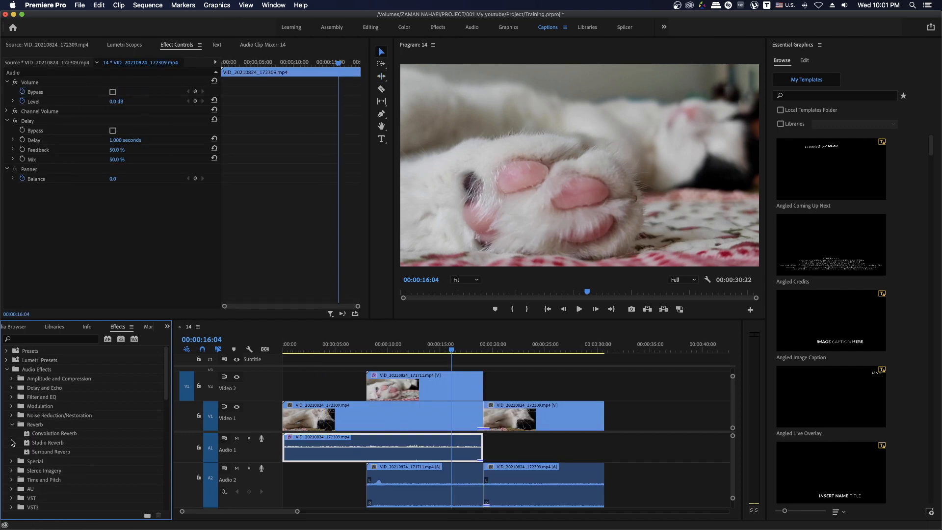
pyautogui.moveTo(27, 445); pyautogui.dragTo(343, 461)
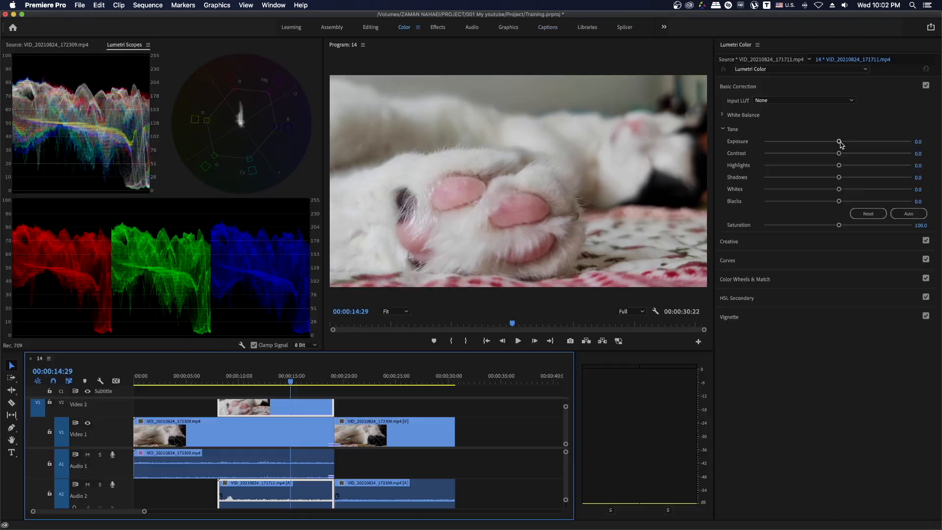
# - Raise the Lumetri exposure slightly on clip VID_20210824_171711
pyautogui.moveTo(839, 143)
pyautogui.mouseDown()
pyautogui.moveTo(824, 149)
pyautogui.moveTo(873, 142)
pyautogui.moveTo(845, 143)
pyautogui.mouseUp()
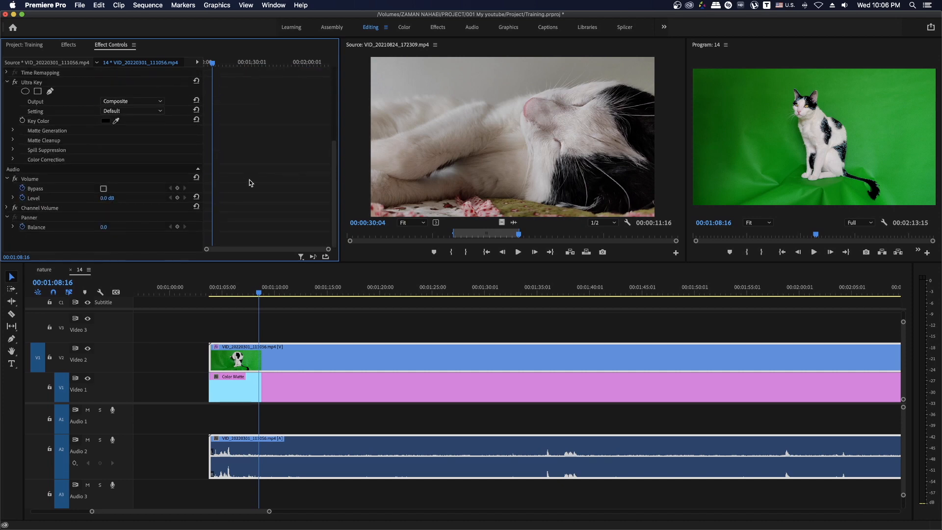
# - Set the Ultra Key colour of clip VID_20220301_111056 by sampling the green backdrop behind the cat
pyautogui.click(116, 120)
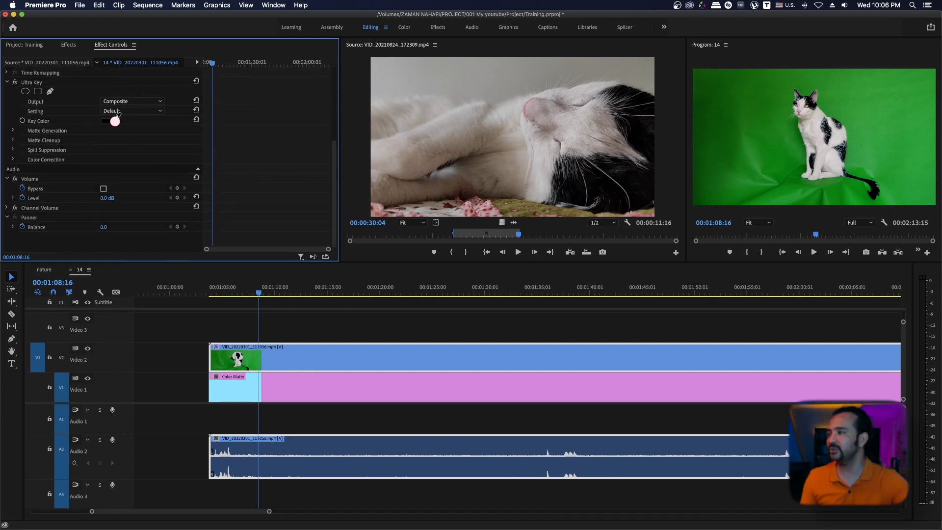
pyautogui.click(737, 116)
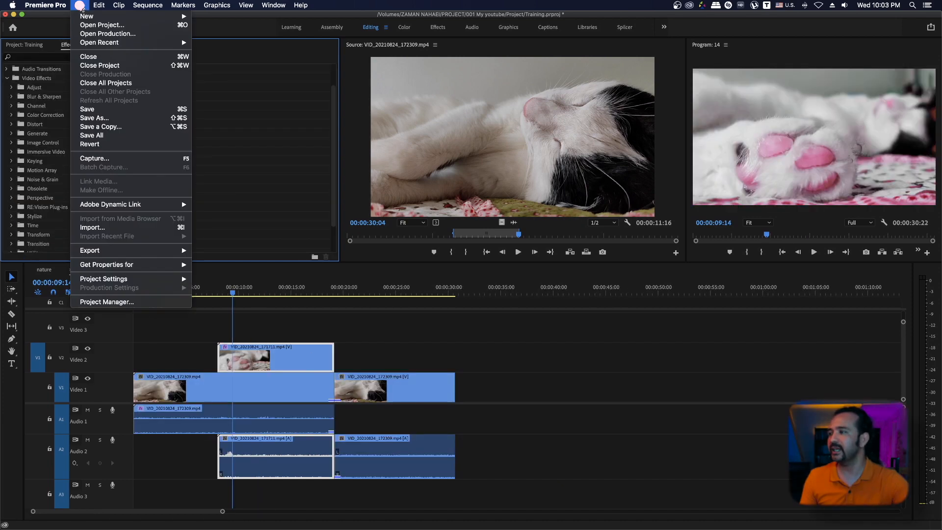
# - Show the export options available for sequence 14
pyautogui.moveTo(95, 251)
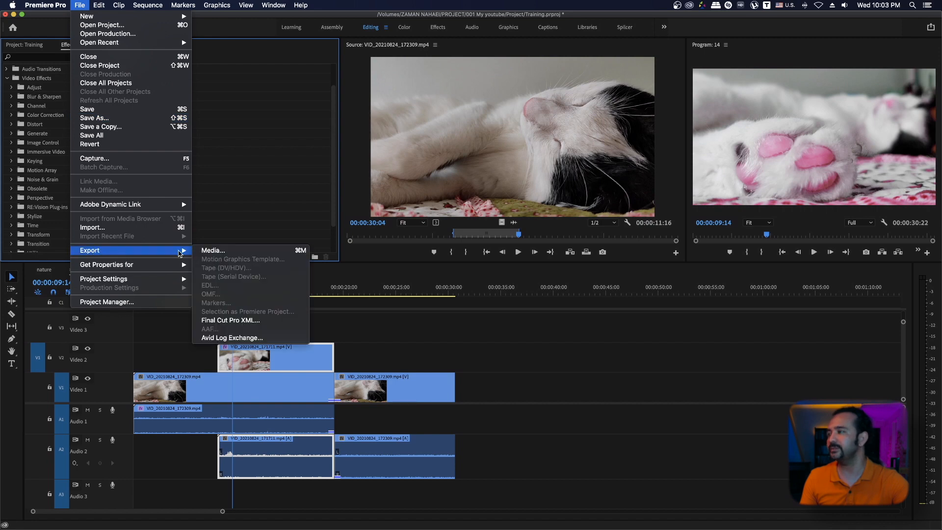